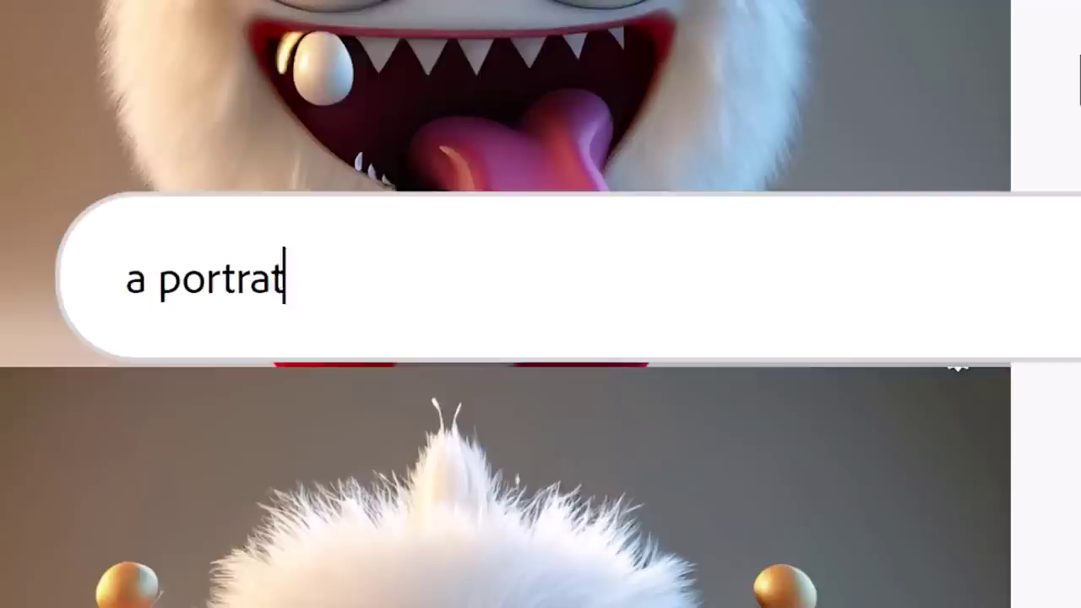
Generate images from the prompt 'a portrait of a female cyborg in a futuristic city'.
{"action": "type", "text": "female cyborg in a futuristic city"}
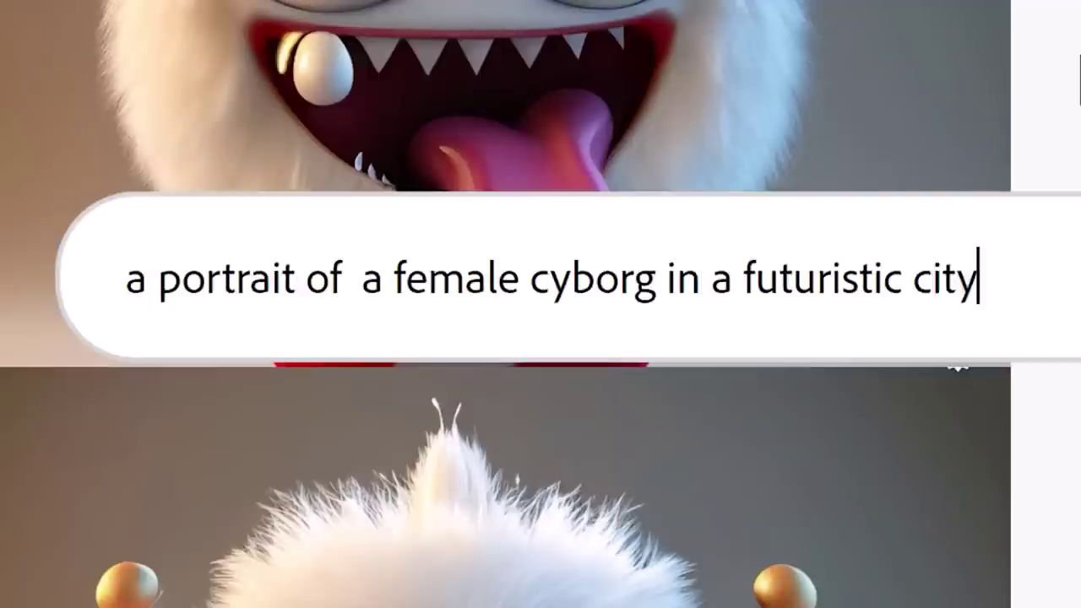
{"action": "key", "text": "Return"}
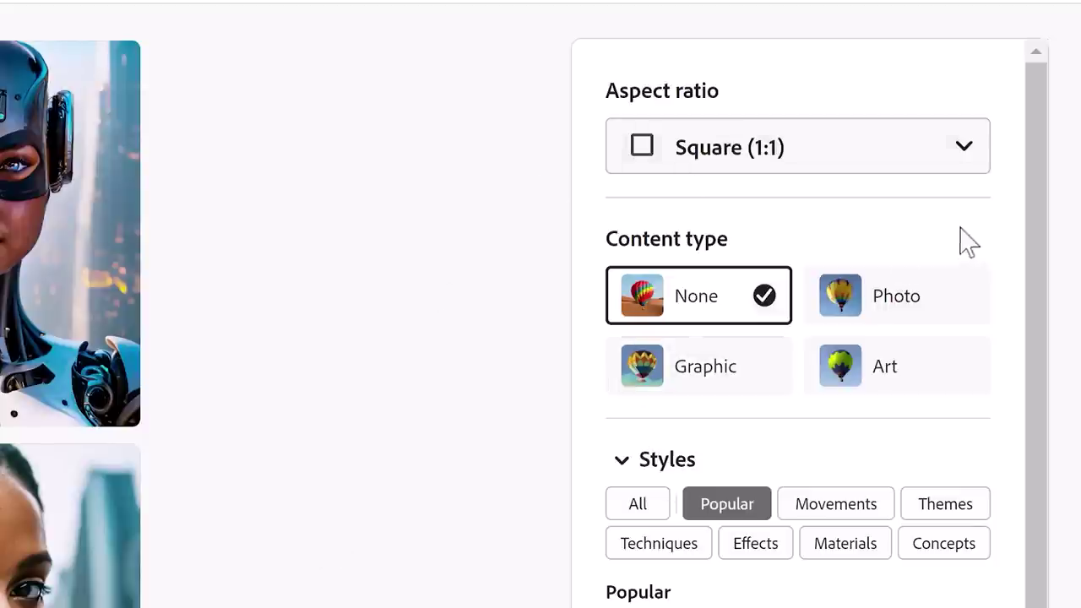
Change the aspect ratio to Widescreen (16:9) and review the regenerated cyborg portraits.
{"action": "left_click_drag", "start_coordinate": [1028, 205], "coordinate": [1032, 598]}
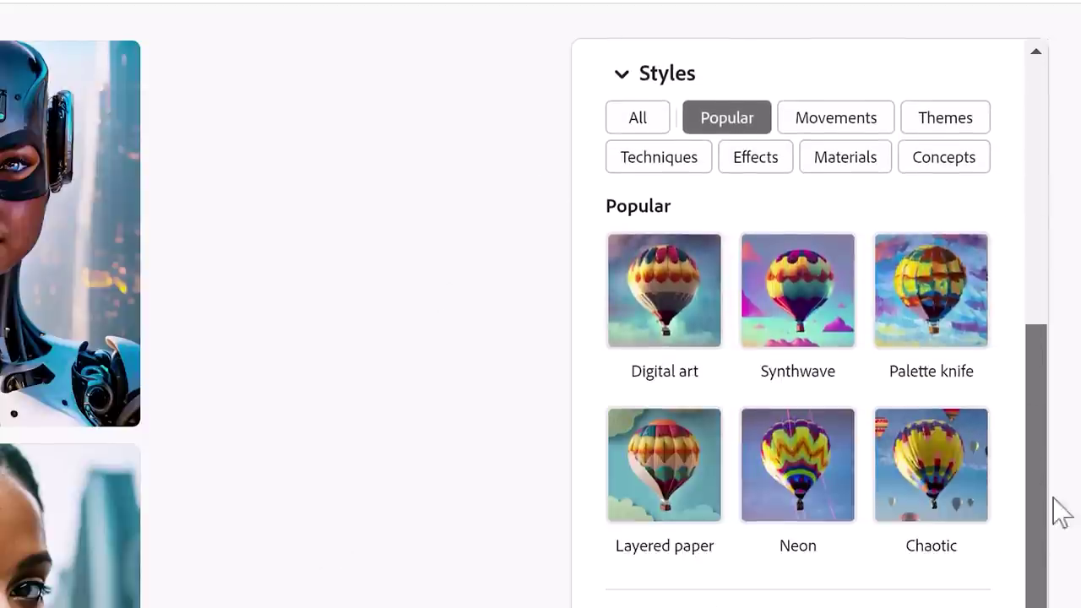
{"action": "left_click_drag", "start_coordinate": [1062, 511], "coordinate": [1042, 126]}
{"action": "left_click", "coordinate": [978, 171]}
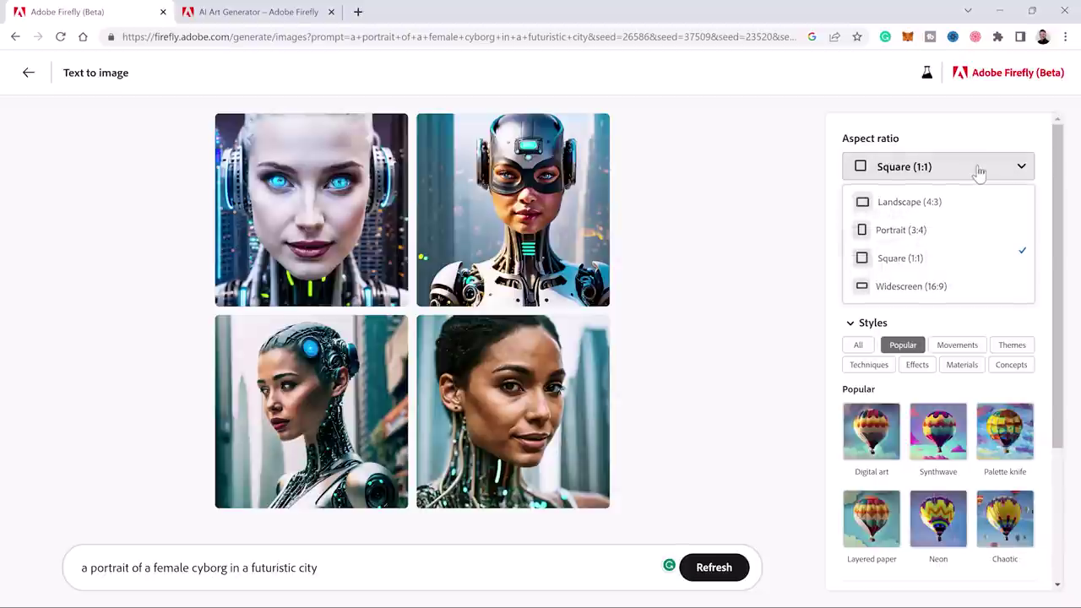
{"action": "left_click", "coordinate": [901, 287]}
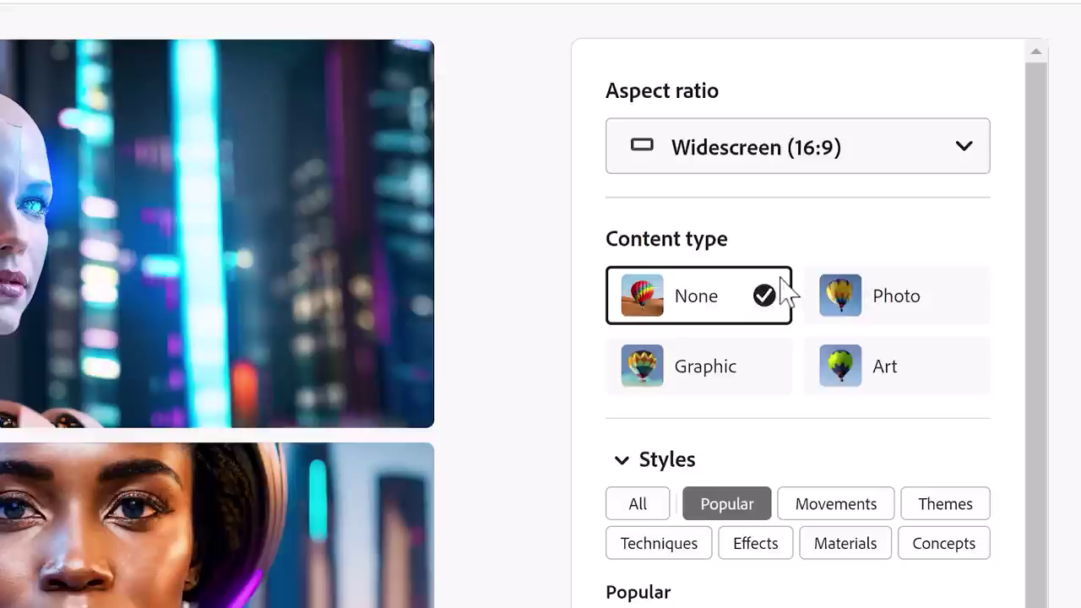
{"action": "scroll", "coordinate": [727, 596], "scroll_direction": "down", "scroll_amount": 3}
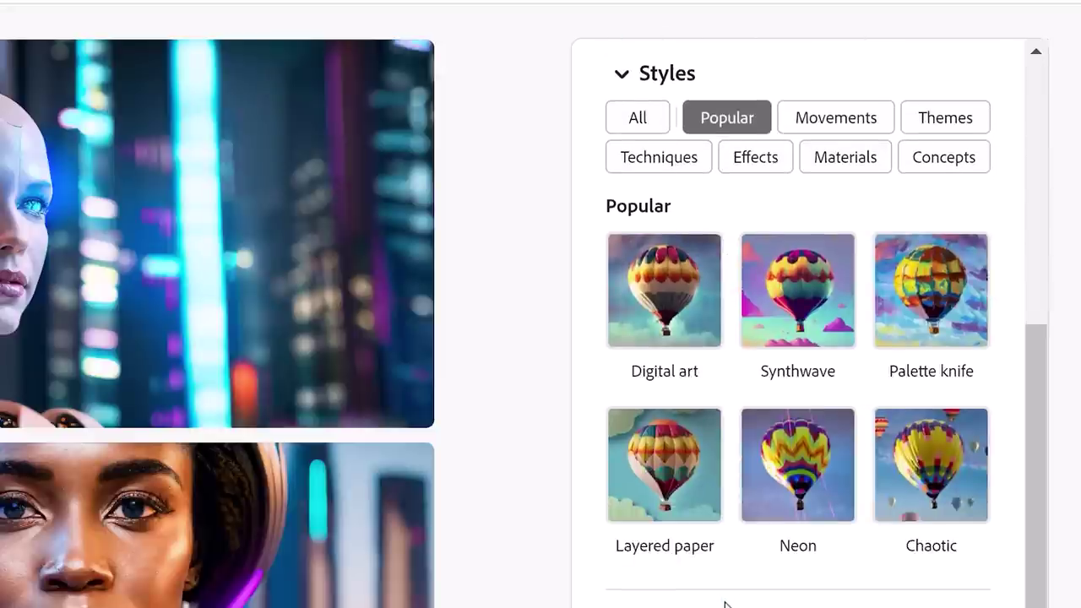
{"action": "scroll", "coordinate": [724, 605], "scroll_direction": "down", "scroll_amount": 3}
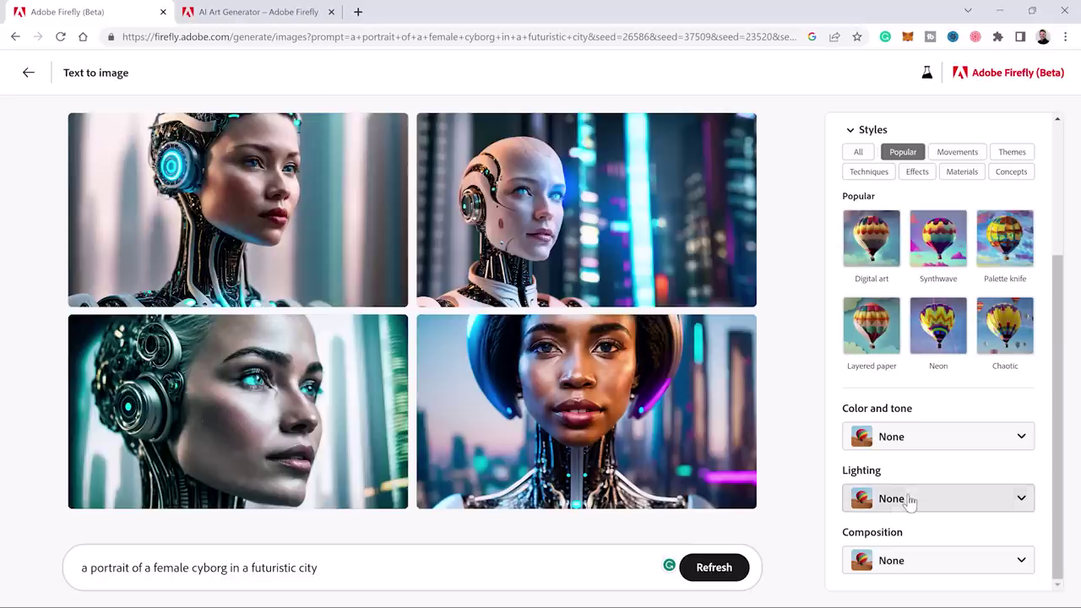
Add Dramatic lighting and Narrow depth of field, then regenerate the cyborg portraits.
{"action": "left_click", "coordinate": [741, 407]}
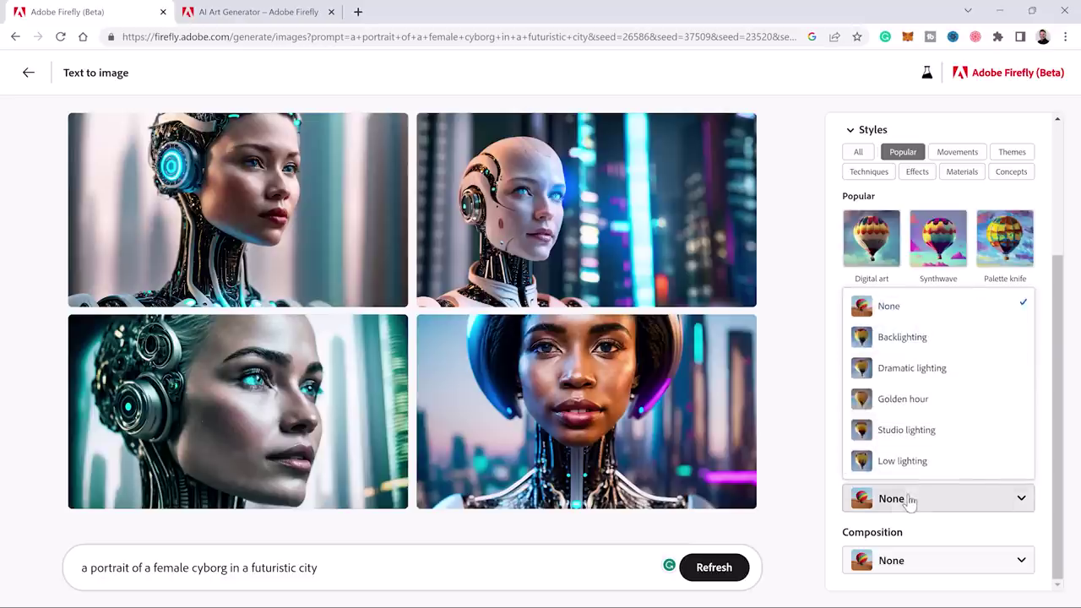
{"action": "left_click", "coordinate": [916, 369]}
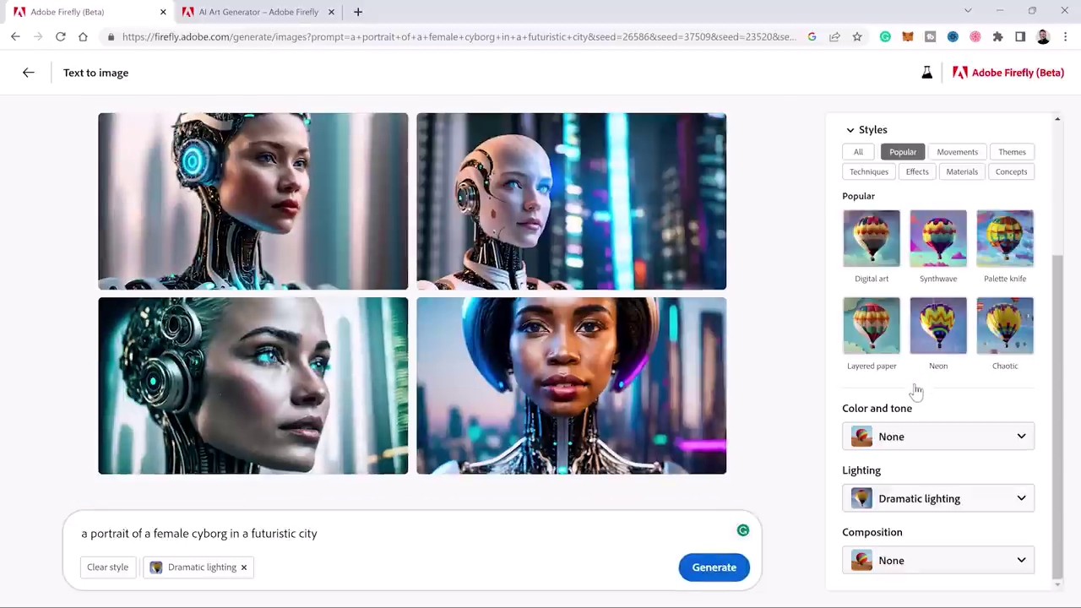
{"action": "left_click", "coordinate": [899, 561]}
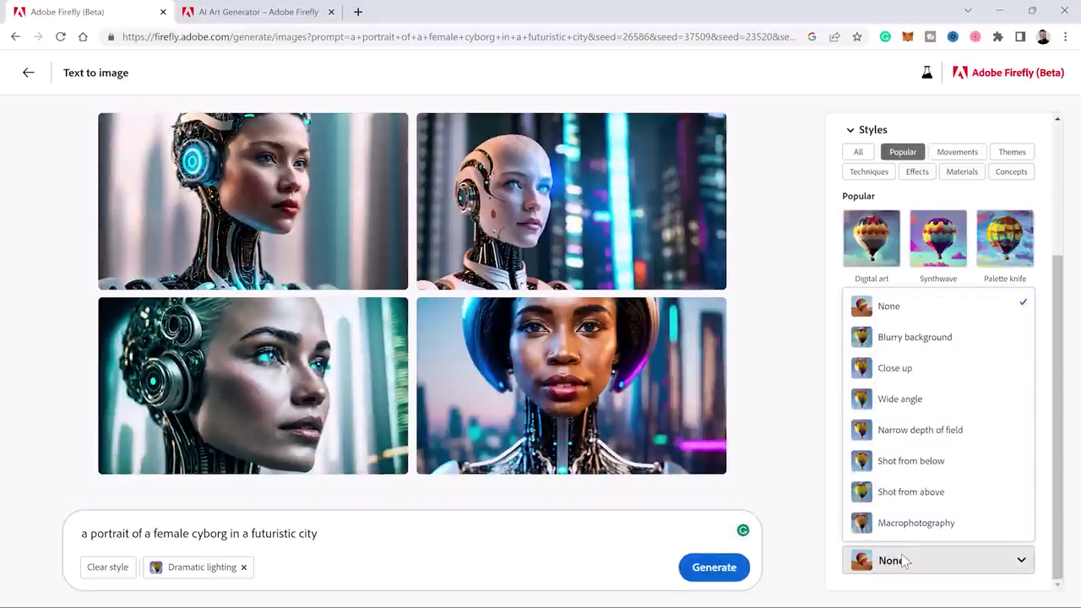
{"action": "left_click", "coordinate": [916, 430]}
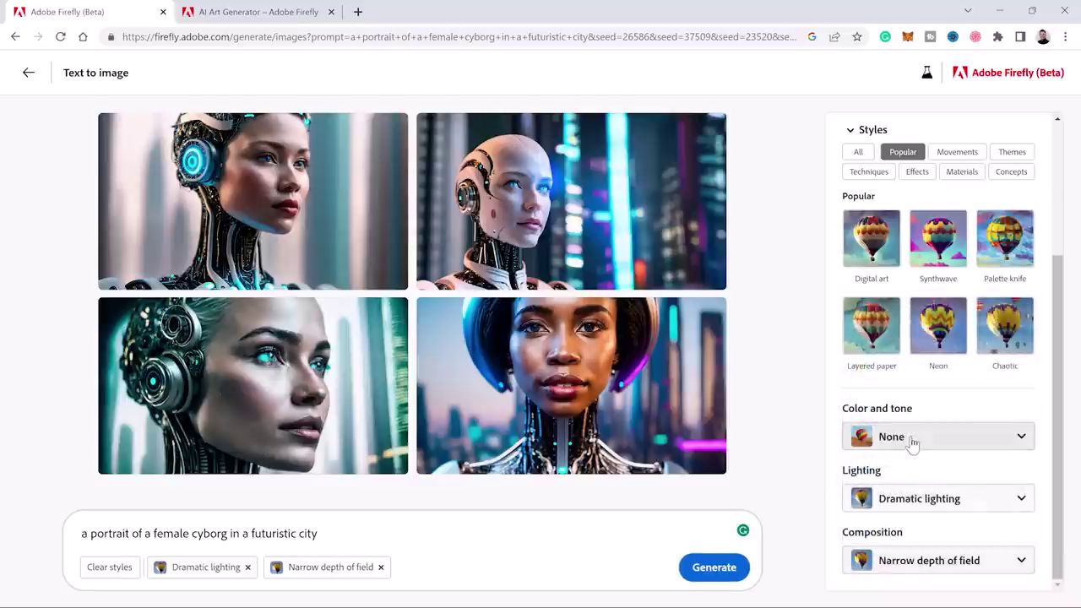
{"action": "left_click", "coordinate": [737, 568]}
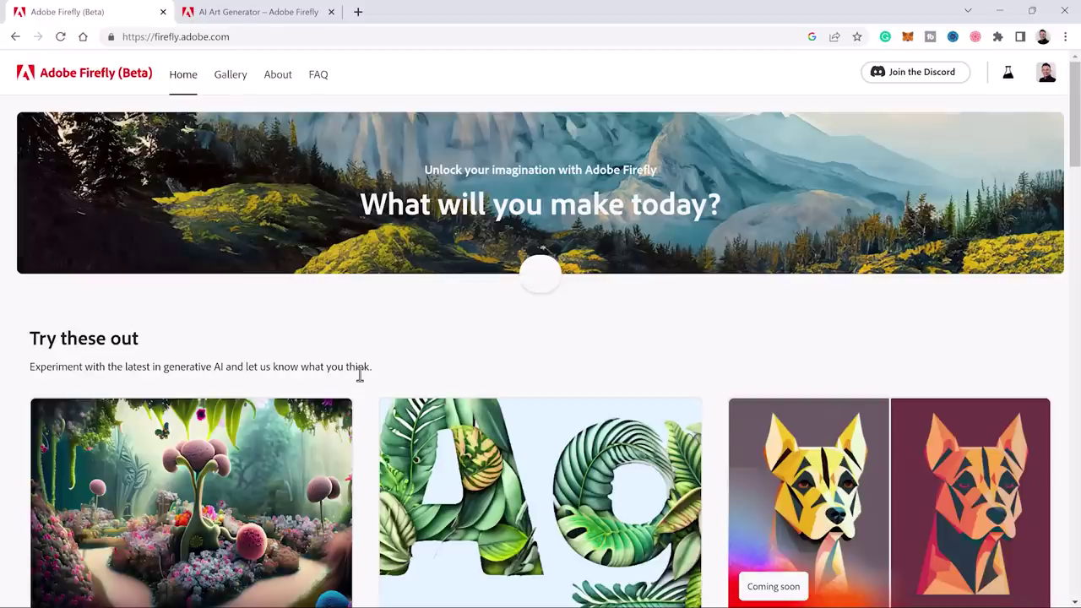
Launch the Text effects generator from its card on the home page.
{"action": "scroll", "coordinate": [360, 375], "scroll_direction": "down", "scroll_amount": 3}
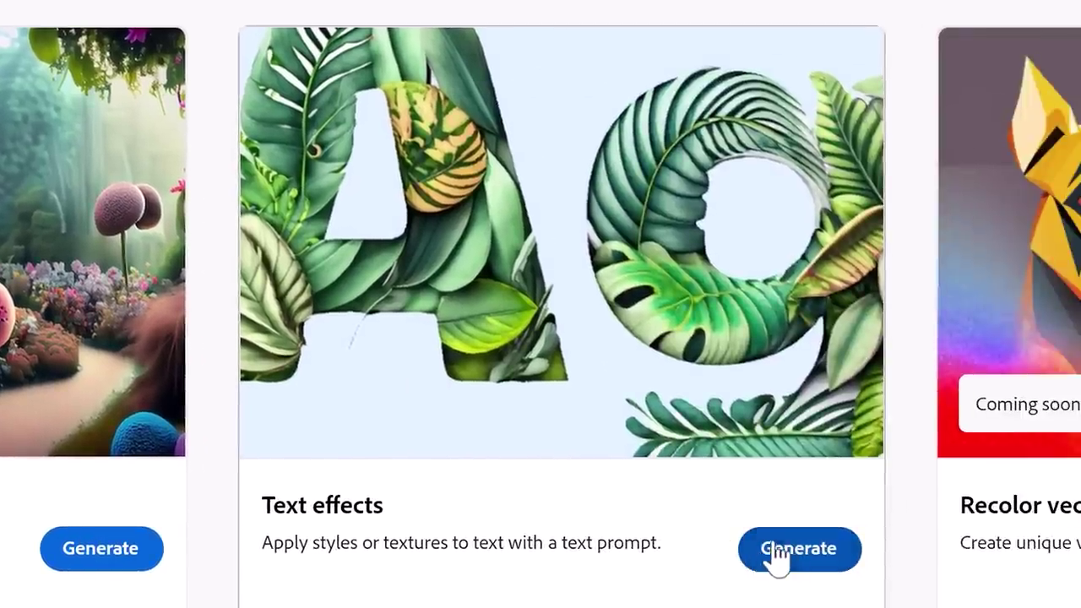
{"action": "left_click", "coordinate": [775, 558]}
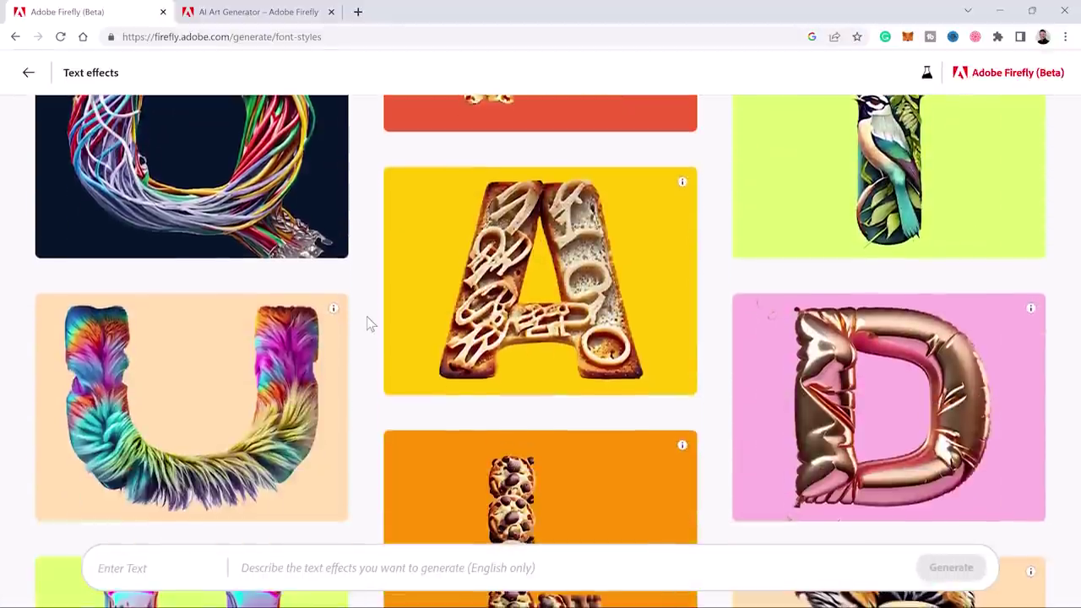
{"action": "scroll", "coordinate": [369, 323], "scroll_direction": "up", "scroll_amount": 6}
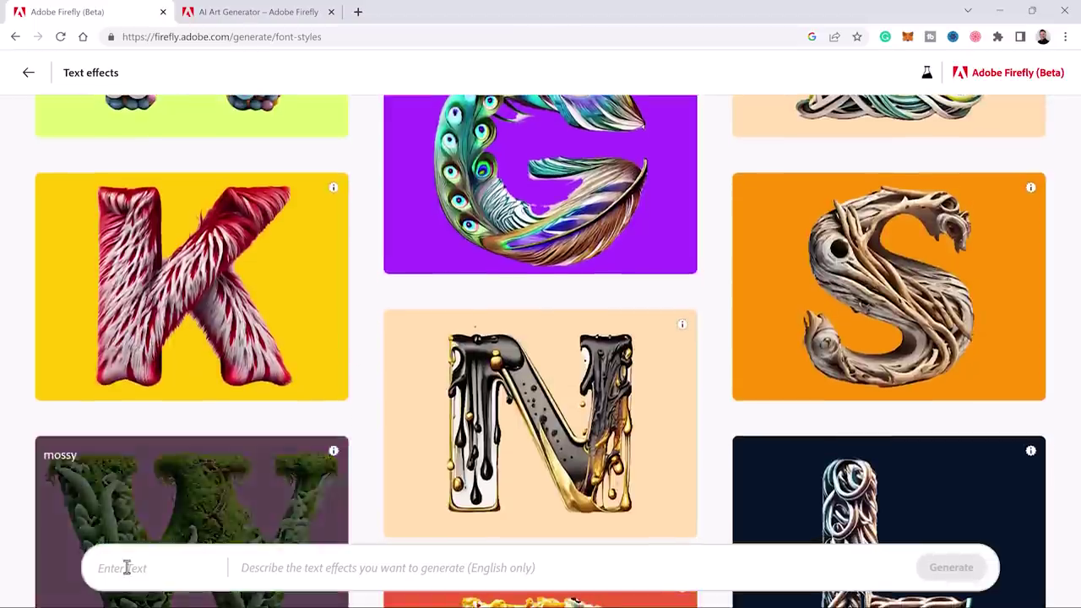
Enter 'JR' as the text and 'Golden Ornaments' as the effect, then generate.
{"action": "left_click", "coordinate": [126, 567]}
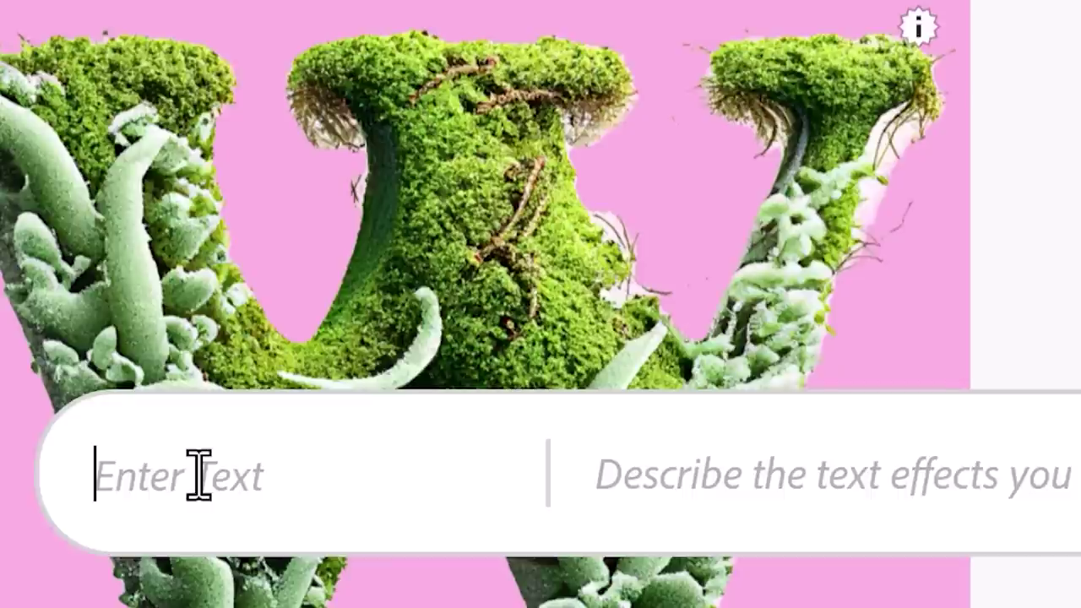
{"action": "type", "text": "JR"}
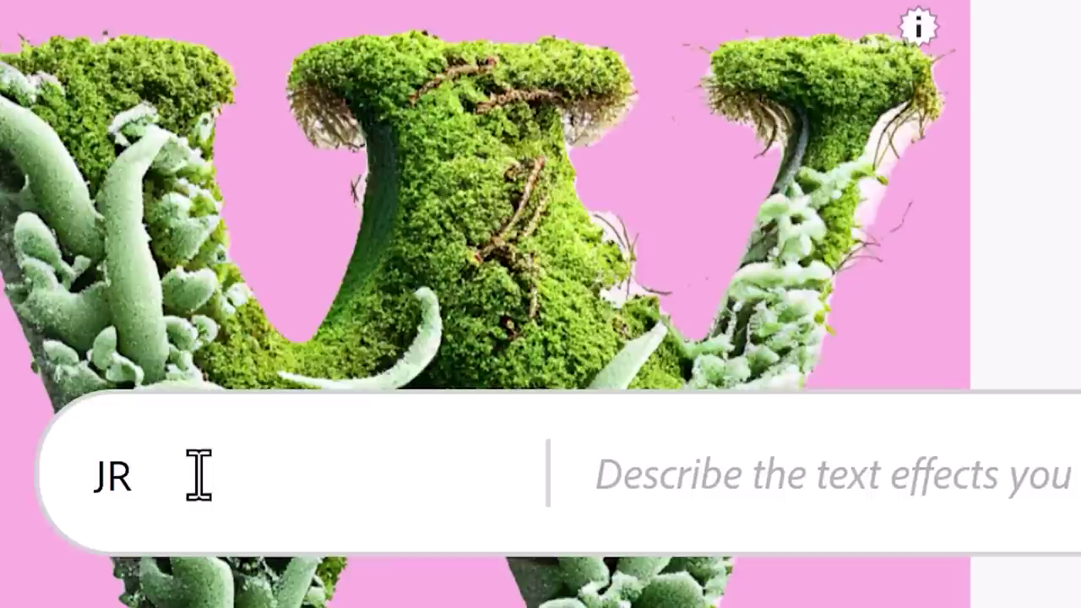
{"action": "left_click", "coordinate": [666, 493]}
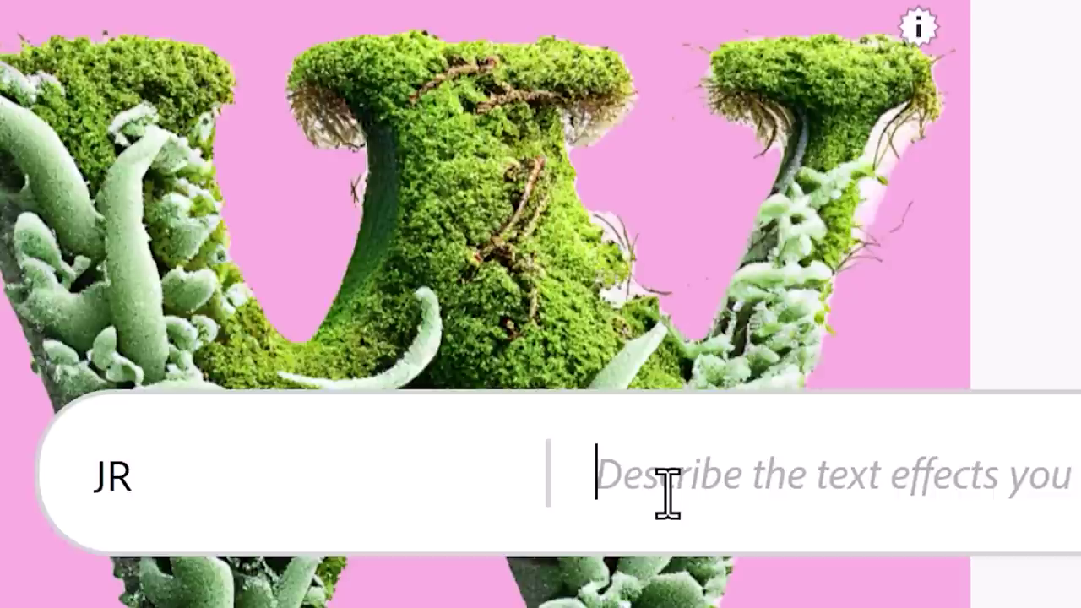
{"action": "type", "text": "Golden Ornaments"}
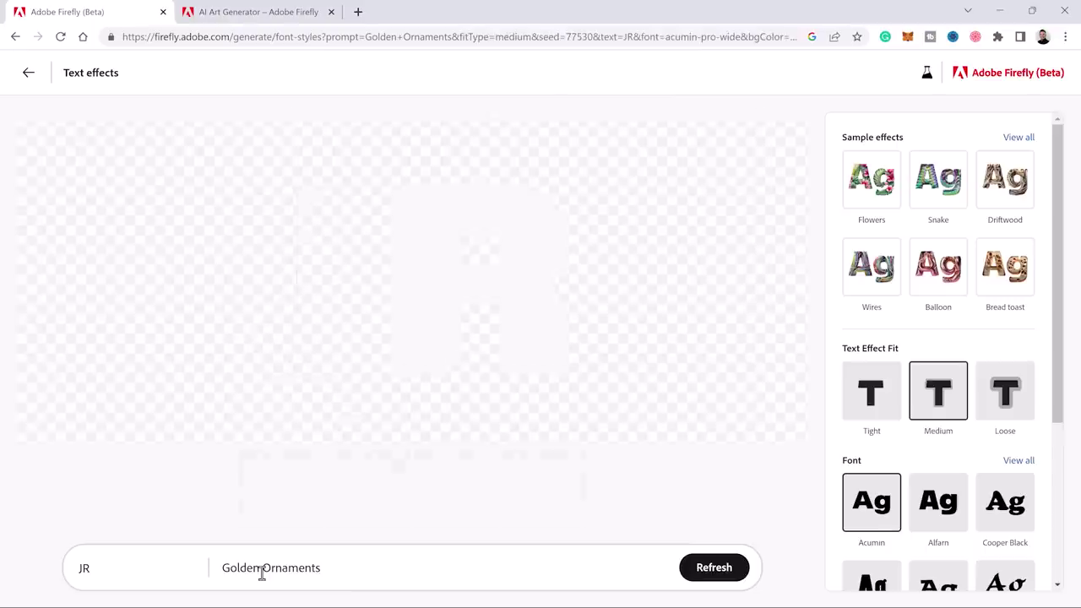
{"action": "key", "text": "Return"}
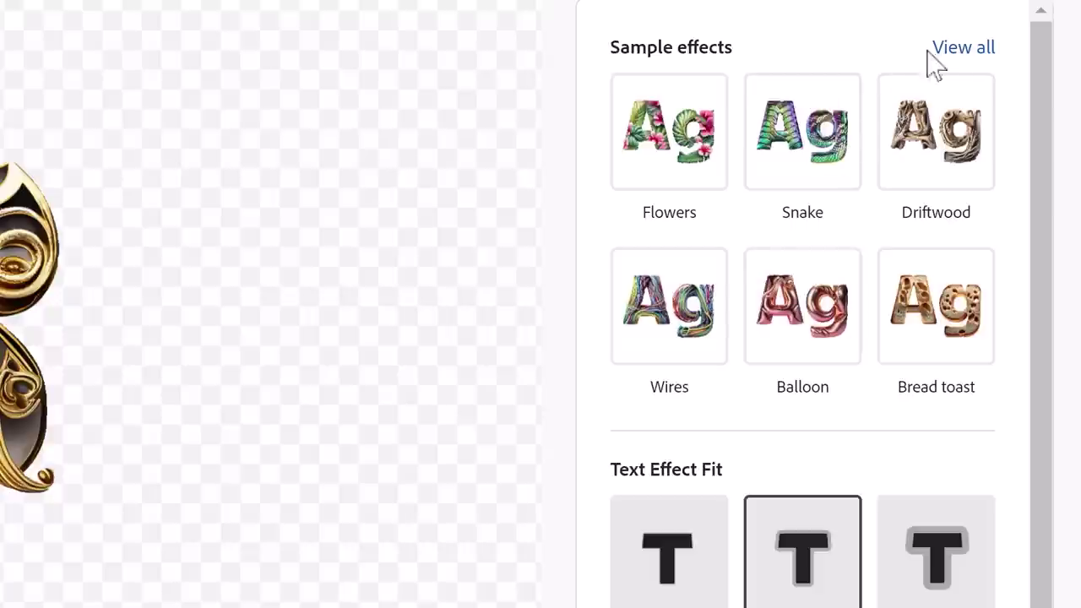
Try the Flowers and Color marble sample effects on JR, settling on Cookies.
{"action": "left_click", "coordinate": [959, 49]}
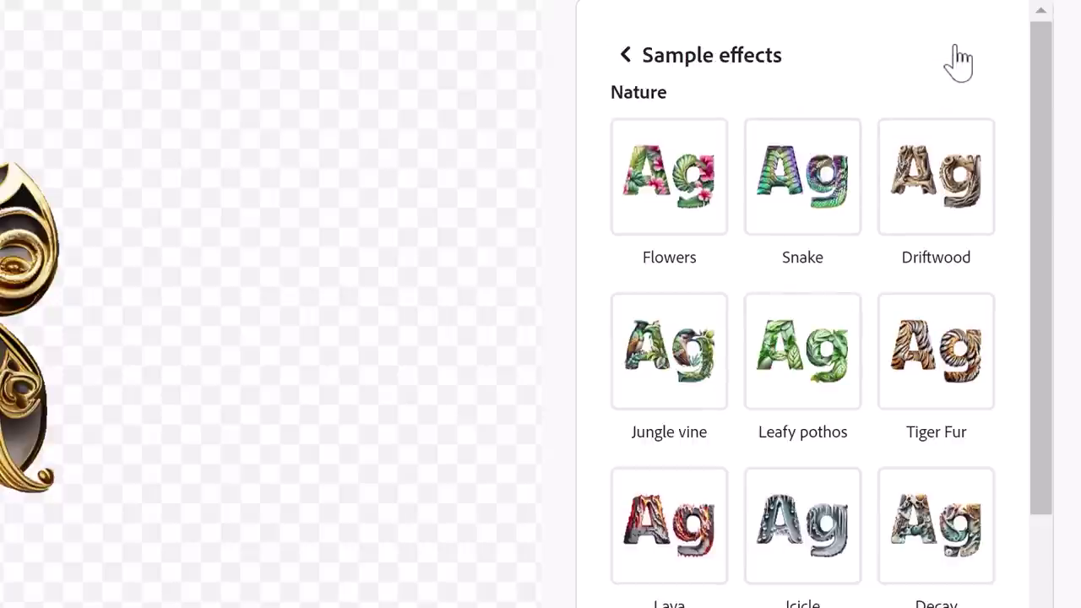
{"action": "left_click", "coordinate": [695, 221]}
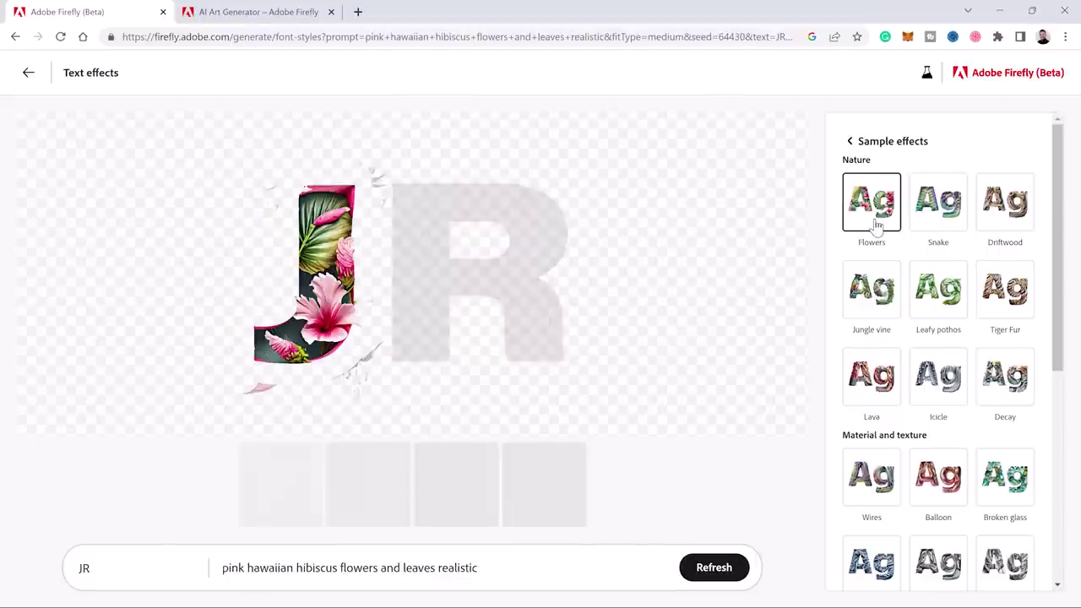
{"action": "scroll", "coordinate": [922, 274], "scroll_direction": "down", "scroll_amount": 5}
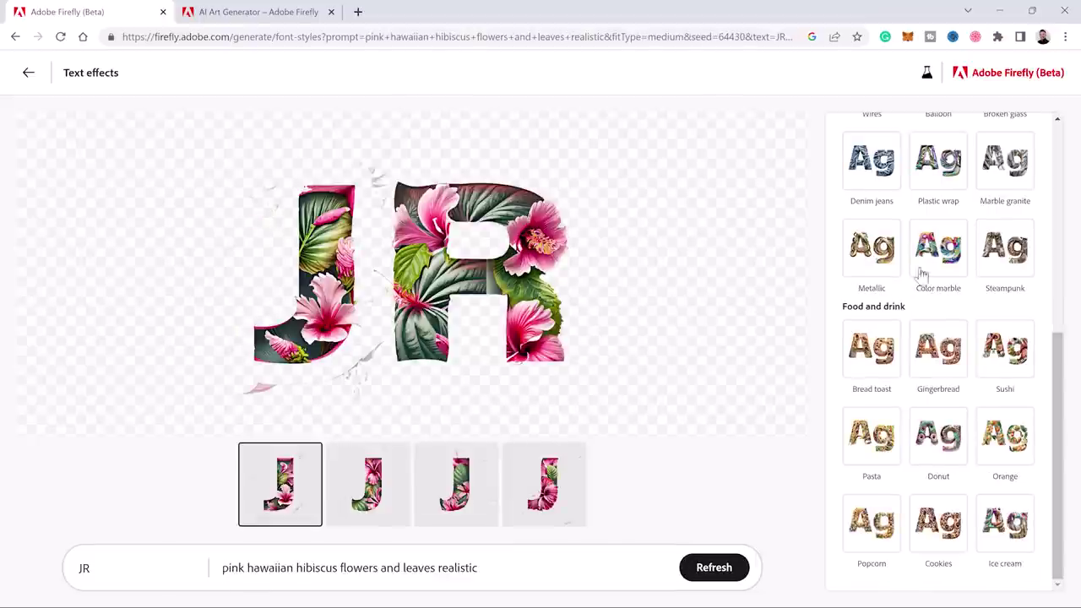
{"action": "left_click", "coordinate": [952, 263]}
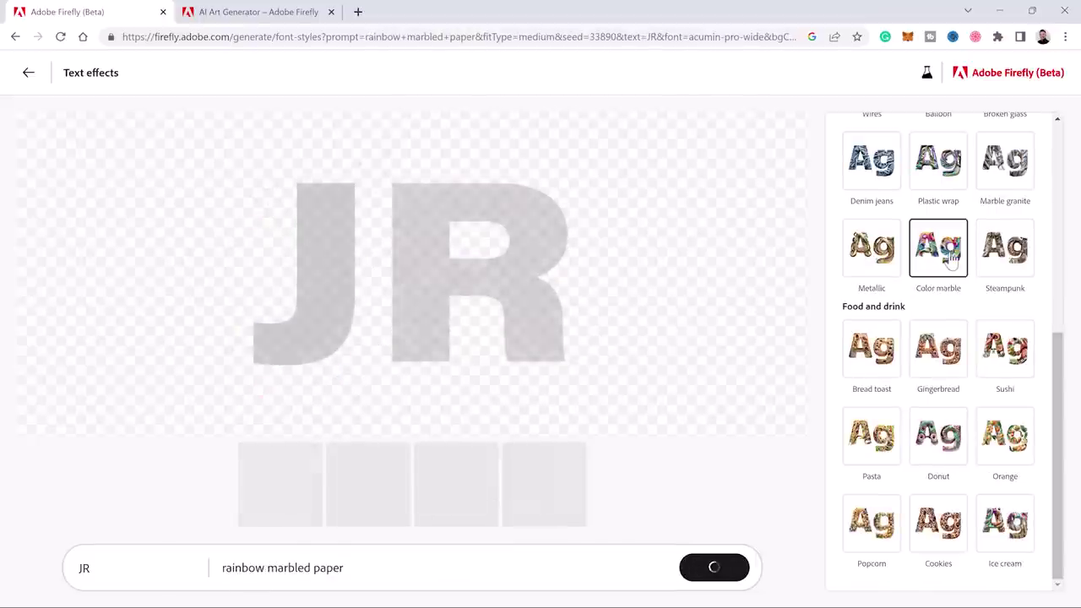
{"action": "left_click", "coordinate": [947, 542]}
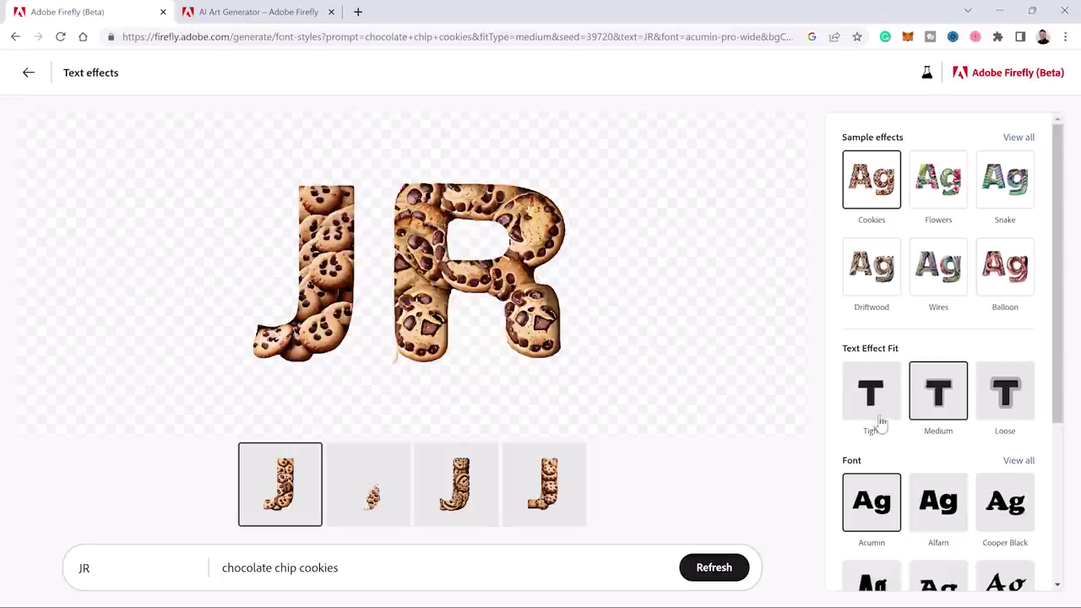
Switch the Text Effect Fit from Tight to Loose for the cookie JR letters.
{"action": "left_click", "coordinate": [873, 407]}
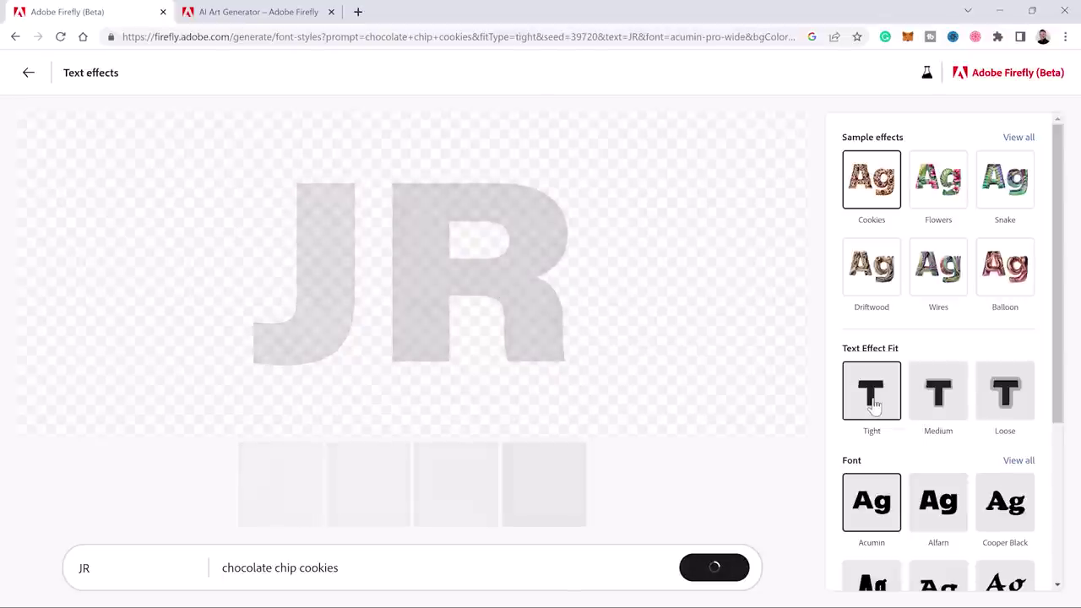
{"action": "left_click", "coordinate": [1018, 387]}
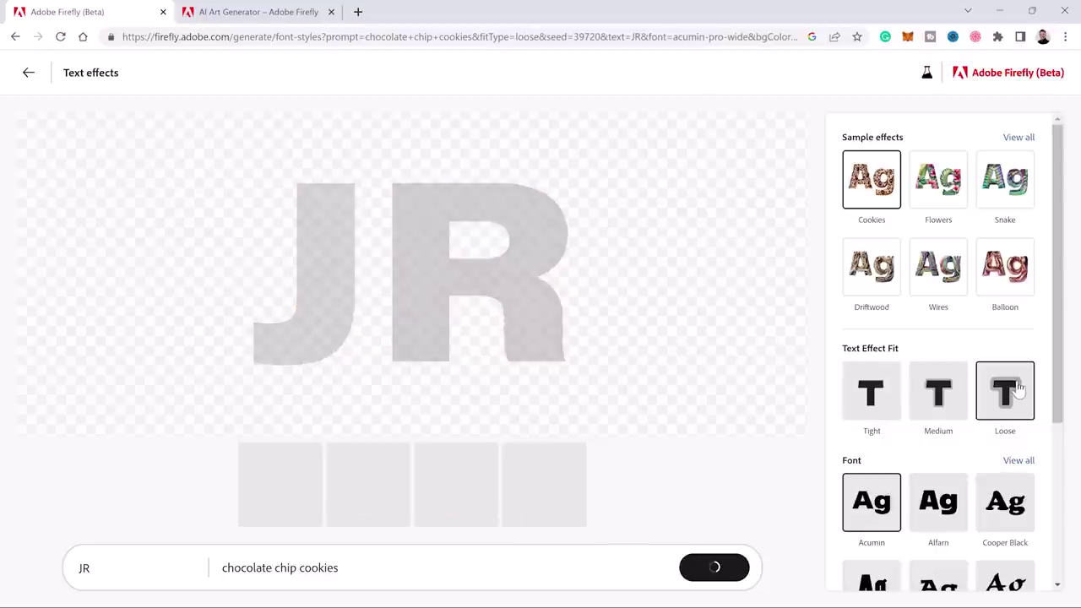
{"action": "scroll", "coordinate": [1018, 387], "scroll_direction": "down", "scroll_amount": 3}
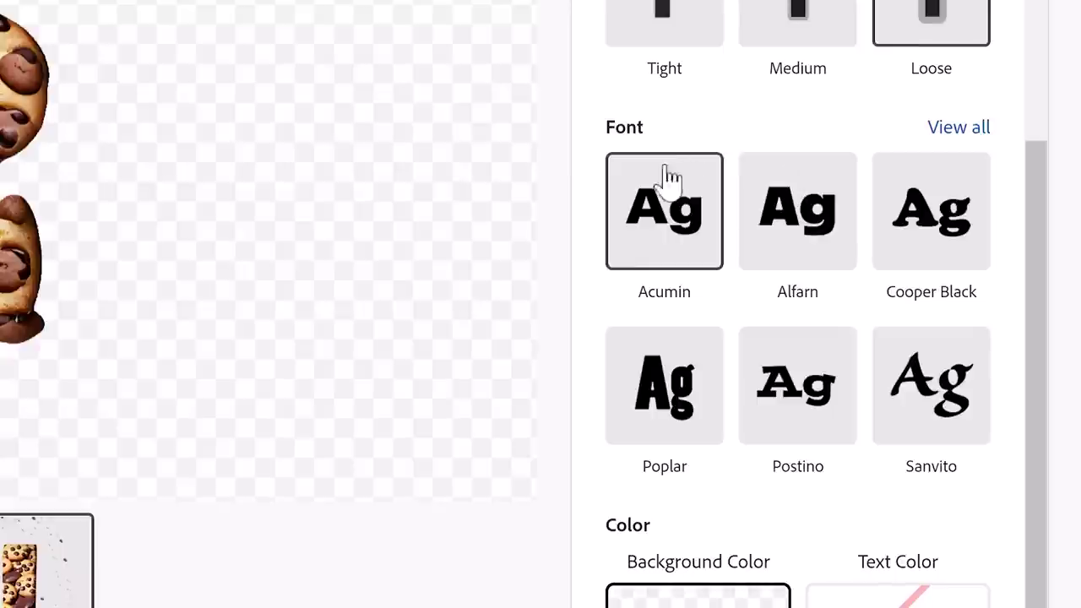
Set the font to Sanvito, the fit back to Tight, and select the effect description.
{"action": "left_click", "coordinate": [968, 135]}
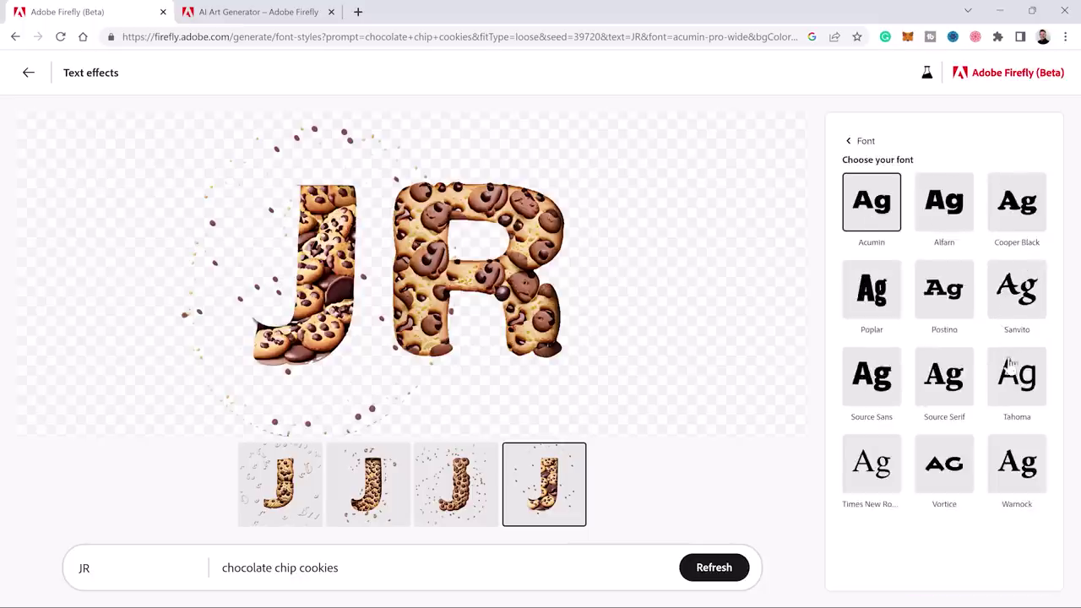
{"action": "left_click", "coordinate": [1038, 290]}
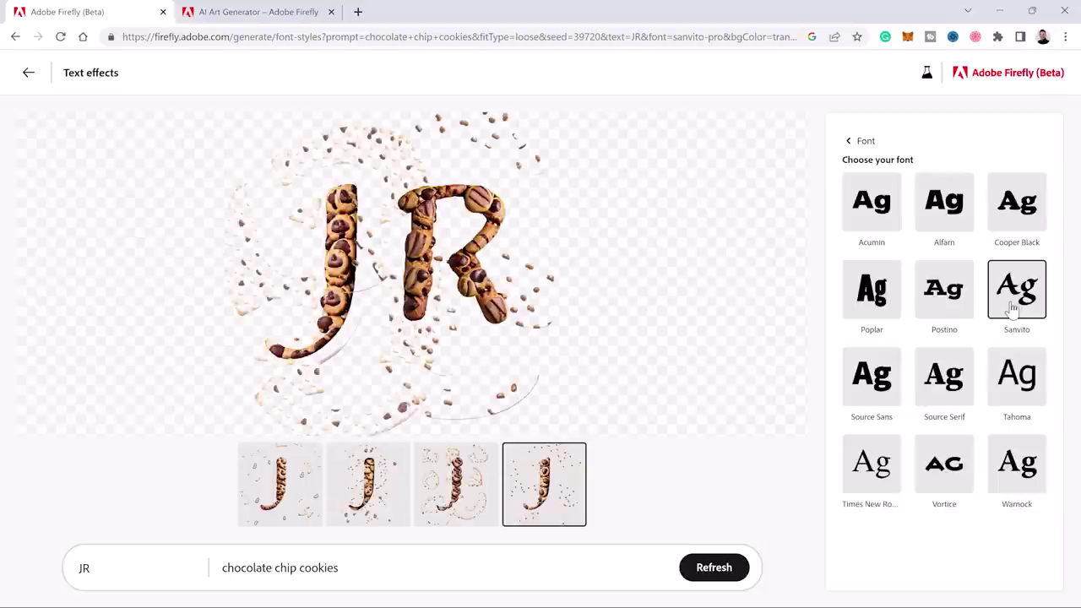
{"action": "left_click", "coordinate": [863, 141]}
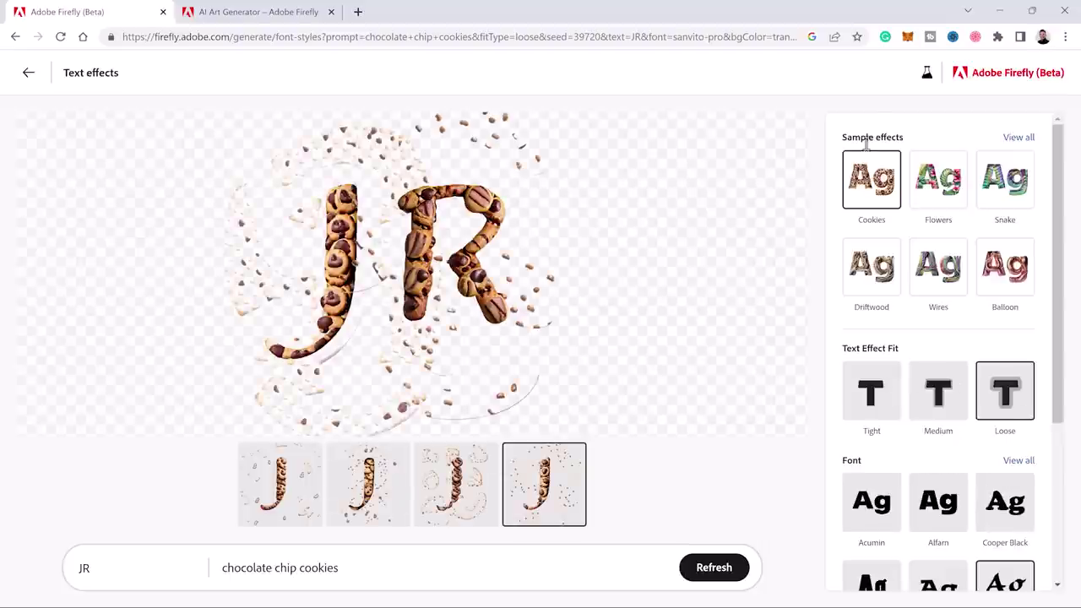
{"action": "left_click", "coordinate": [874, 390]}
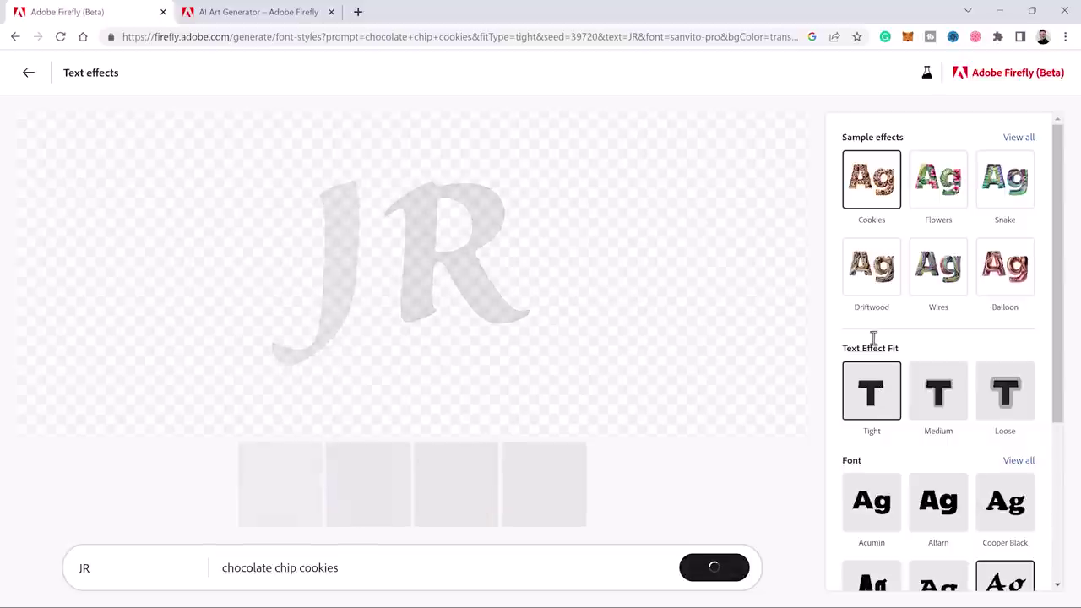
{"action": "left_click_drag", "start_coordinate": [346, 568], "coordinate": [104, 560]}
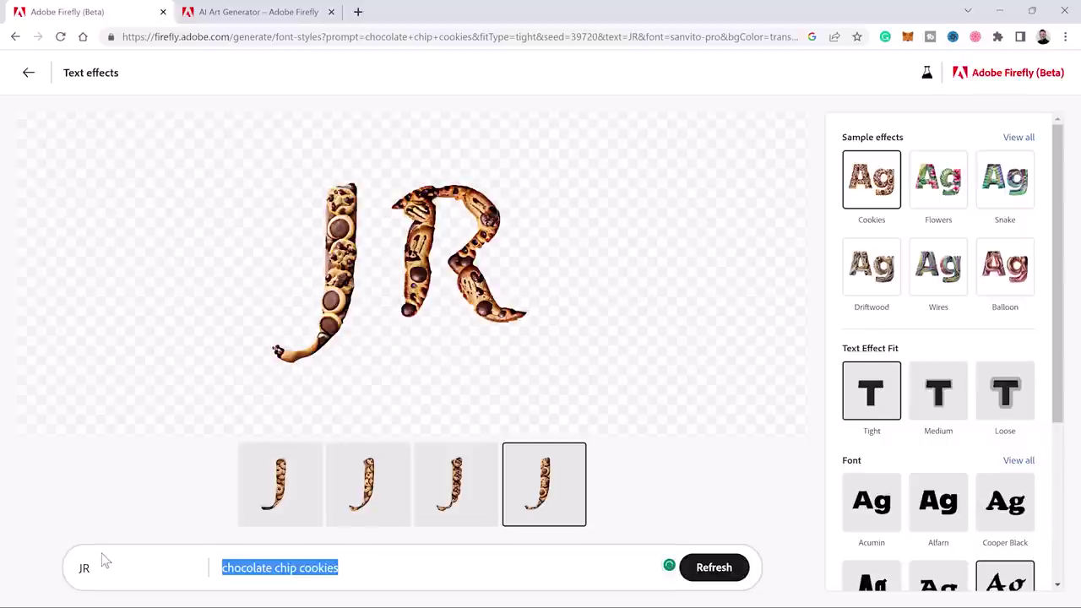
Replace the effect description with 'grass', generate, and pick the second variation.
{"action": "key", "text": "BackSpace"}
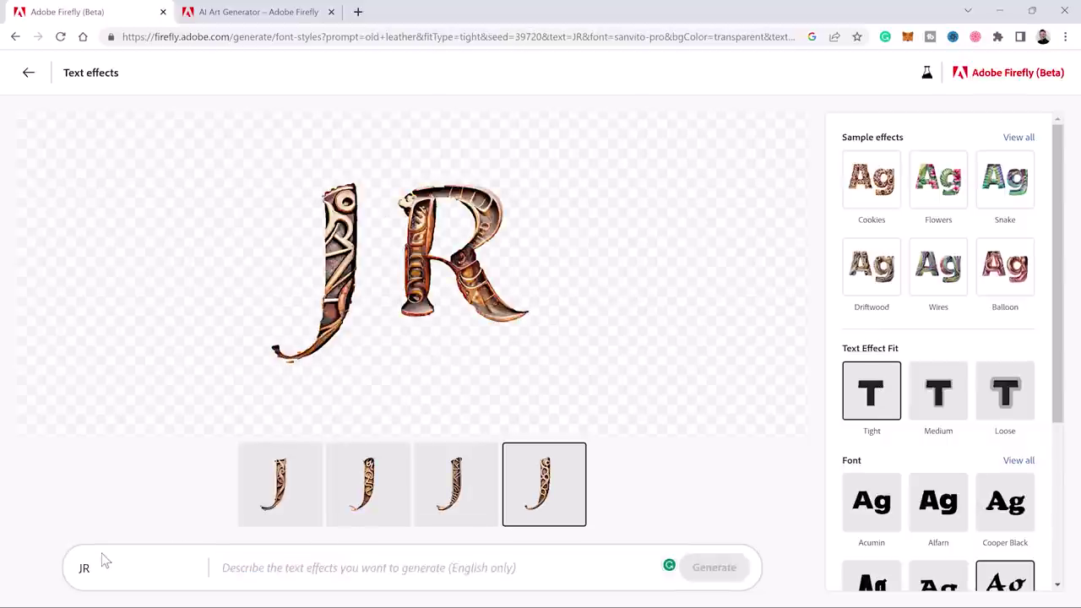
{"action": "type", "text": "grass"}
{"action": "key", "text": "Return"}
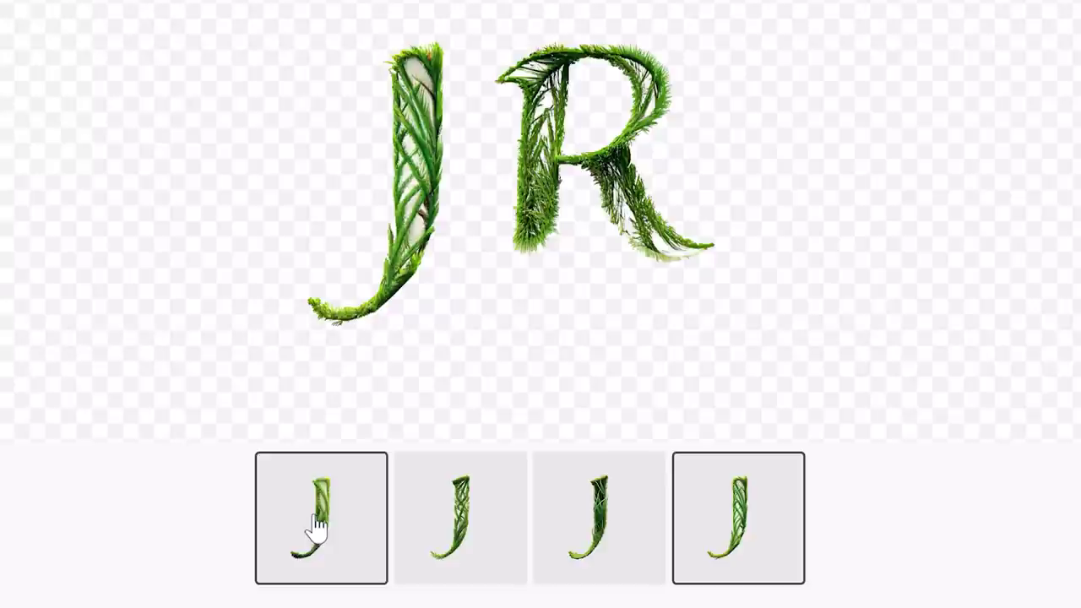
{"action": "left_click", "coordinate": [276, 485]}
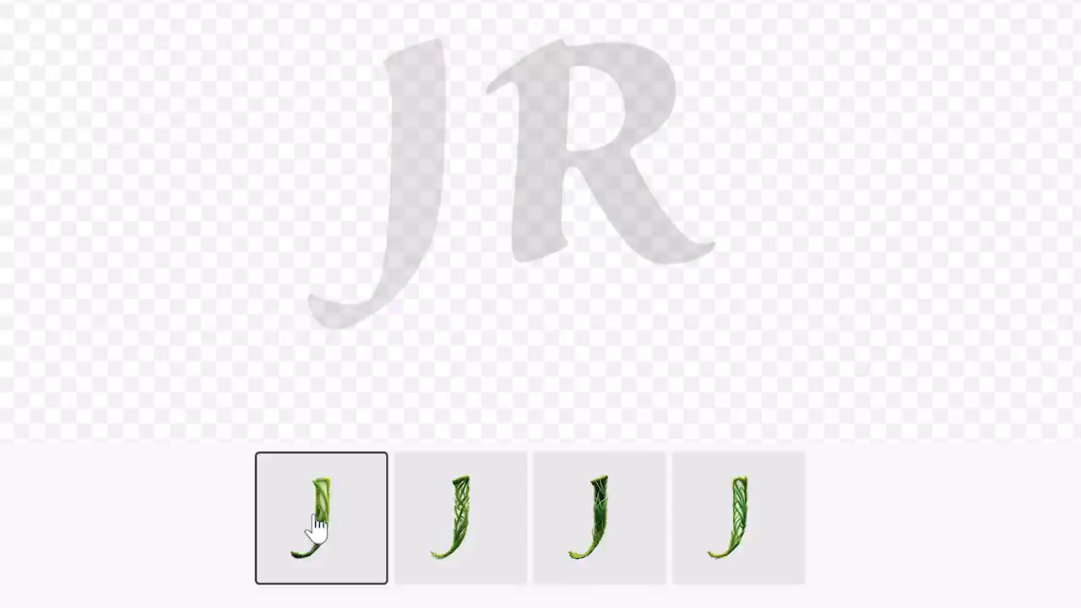
{"action": "left_click", "coordinate": [447, 533]}
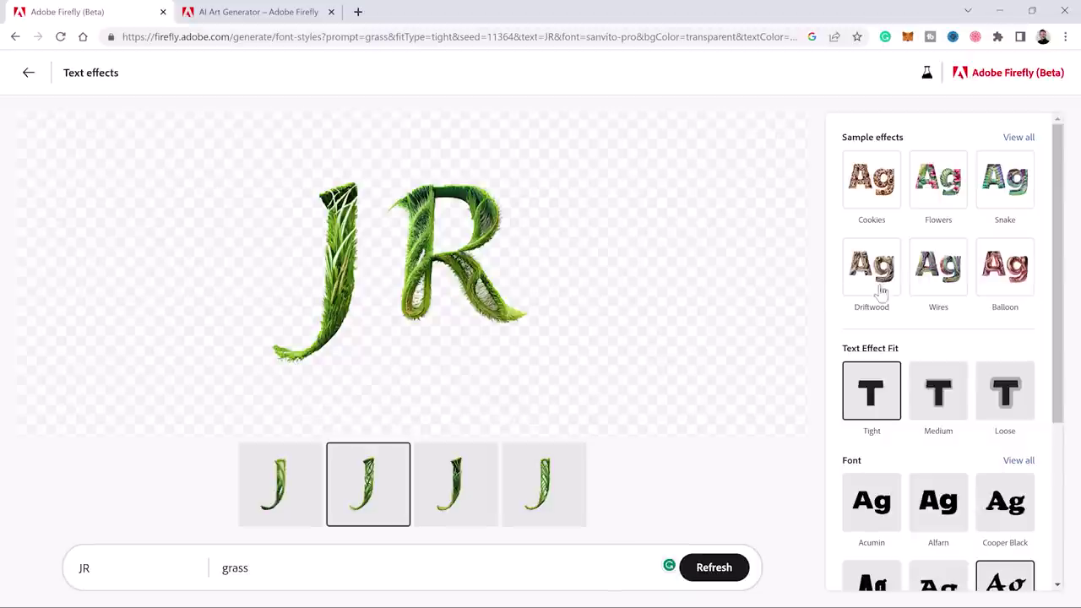
{"action": "scroll", "coordinate": [881, 291], "scroll_direction": "down", "scroll_amount": 3}
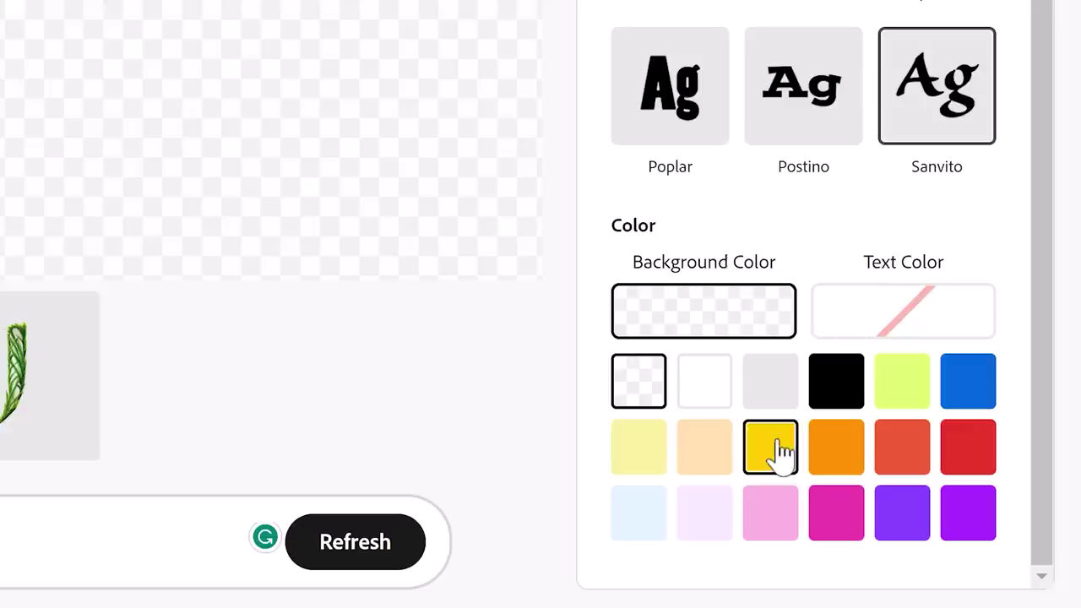
Set the background color of the grass lettering to yellow.
{"action": "left_click", "coordinate": [782, 452]}
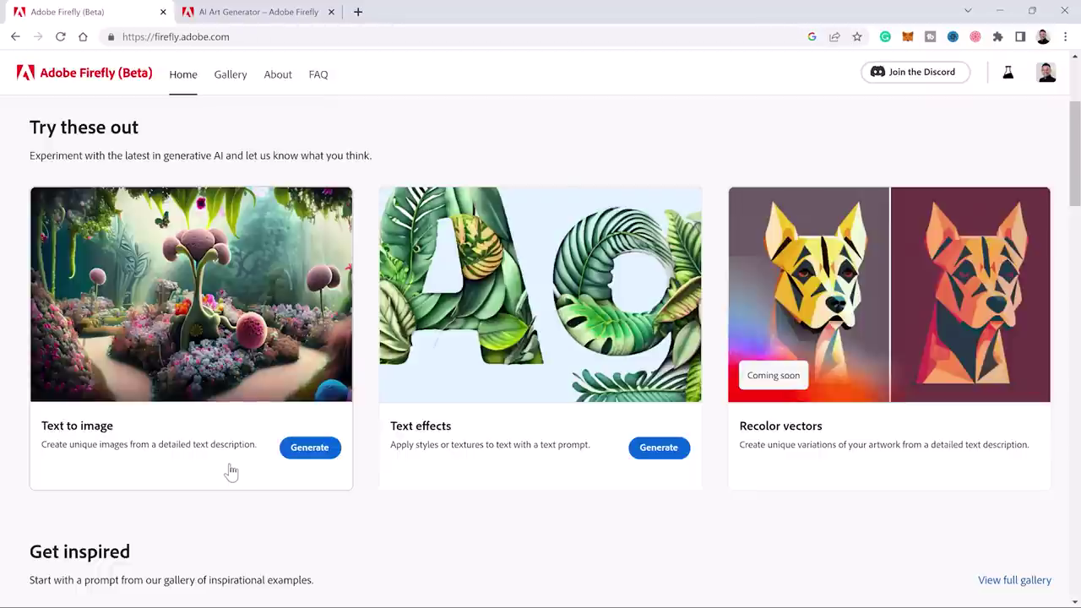
{"action": "scroll", "coordinate": [393, 459], "scroll_direction": "down", "scroll_amount": 1}
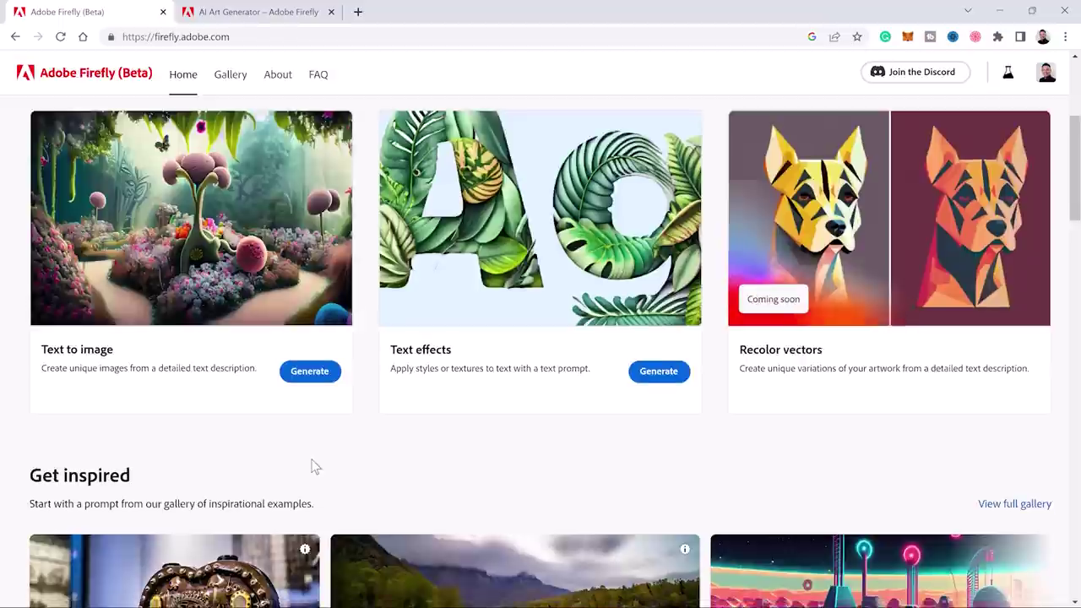
{"action": "scroll", "coordinate": [312, 465], "scroll_direction": "down", "scroll_amount": 10}
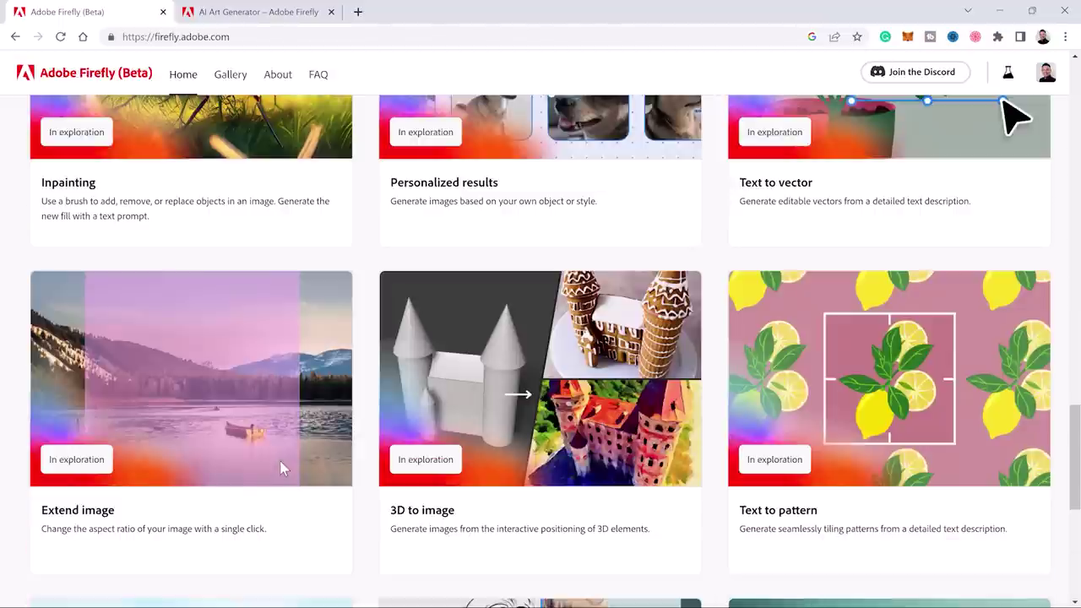
{"action": "scroll", "coordinate": [281, 469], "scroll_direction": "down", "scroll_amount": 4}
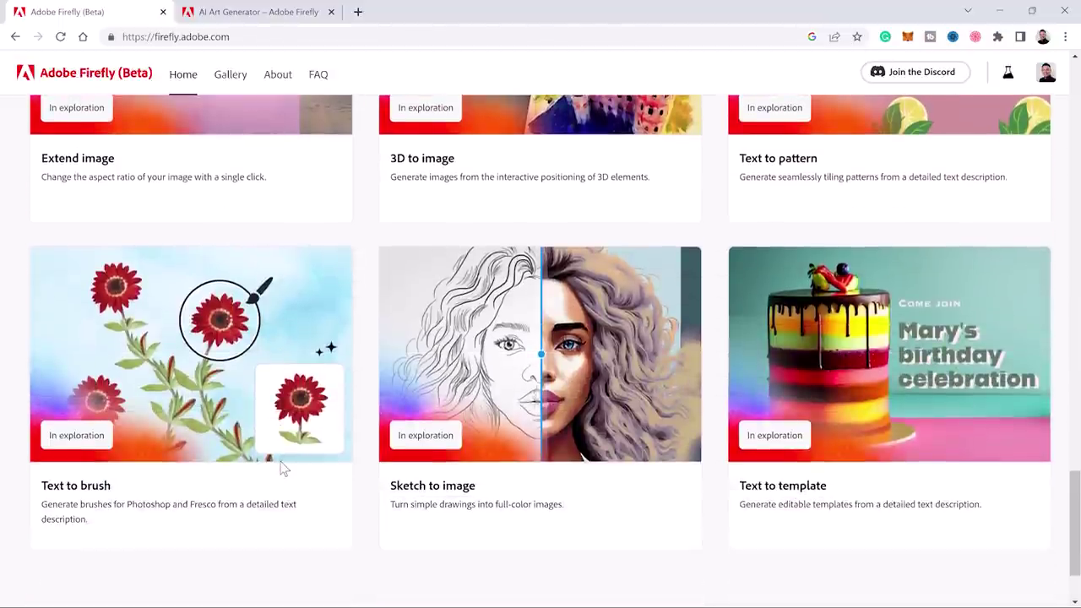